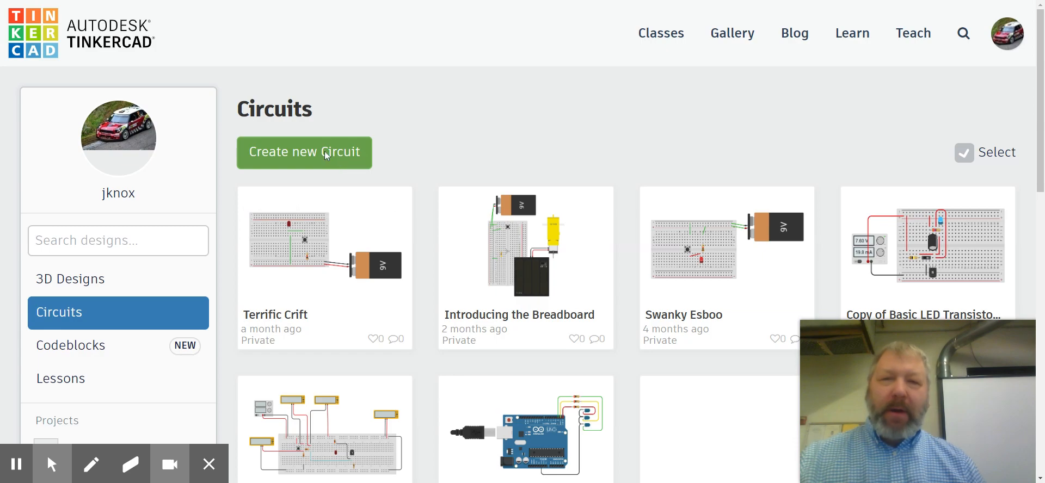
Create a new circuit and place a small breadboard in the left half of the workspace
click(325, 153)
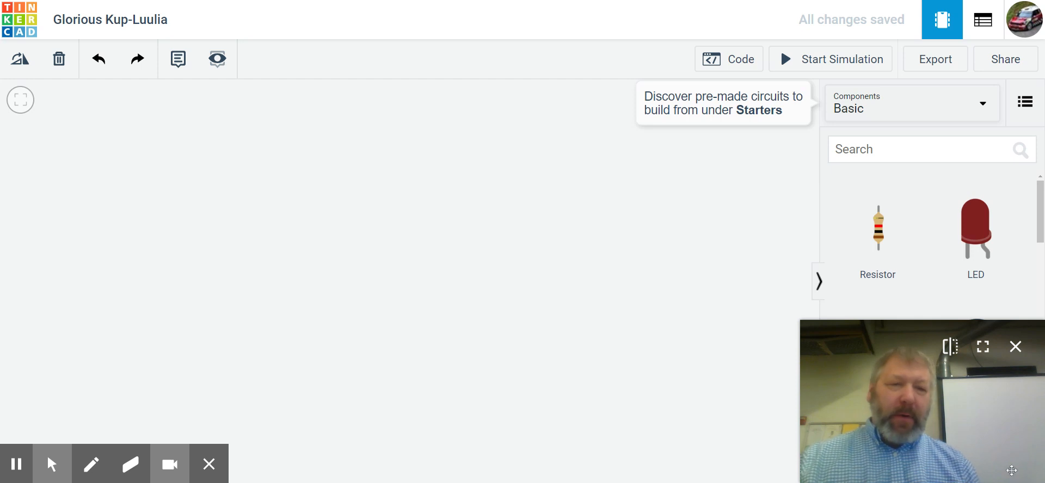
drag(1012, 470, 203, 429)
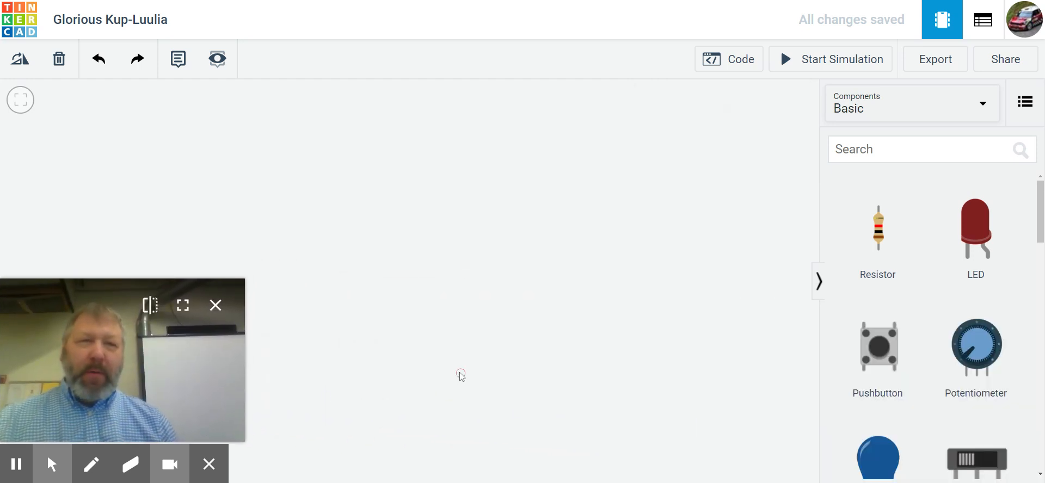
scroll(934, 321, down, 3)
scroll(935, 320, down, 4)
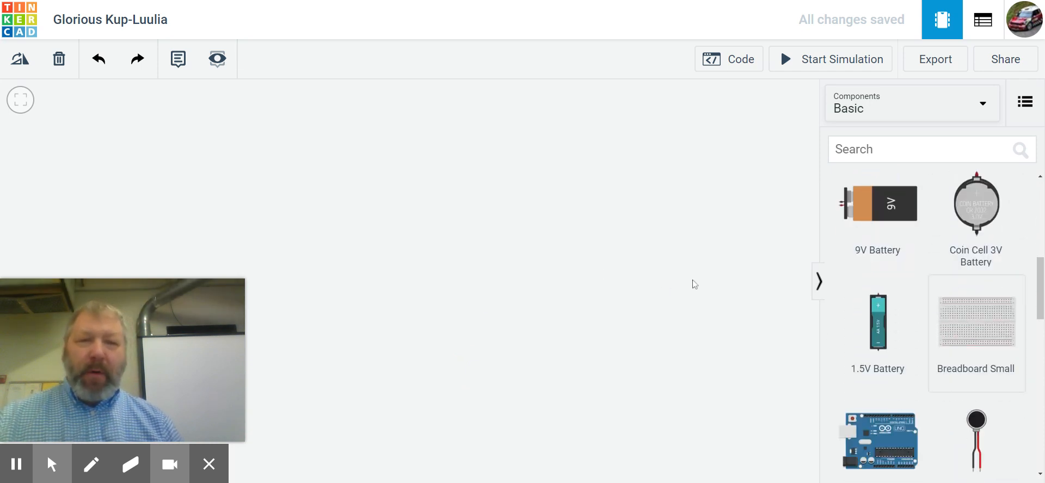
drag(693, 281, 594, 266)
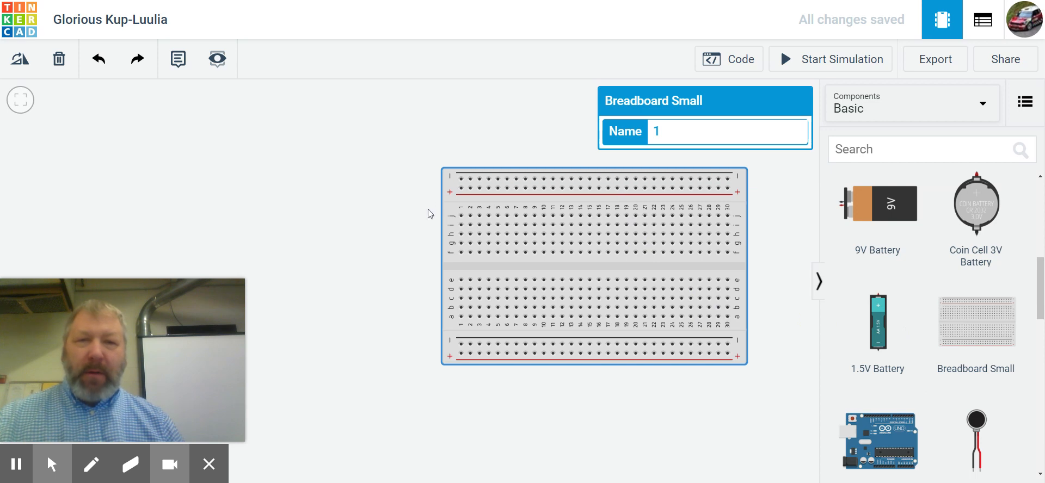
drag(452, 208, 267, 220)
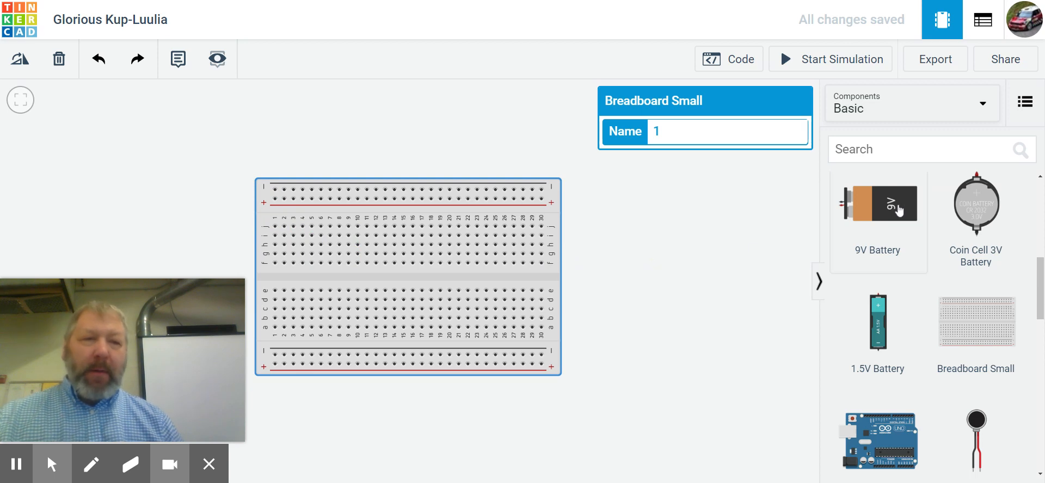
Add a 9V battery beside the breadboard and connect its positive terminal to the upper positive rail at column 30 with a red wire
drag(900, 215, 622, 197)
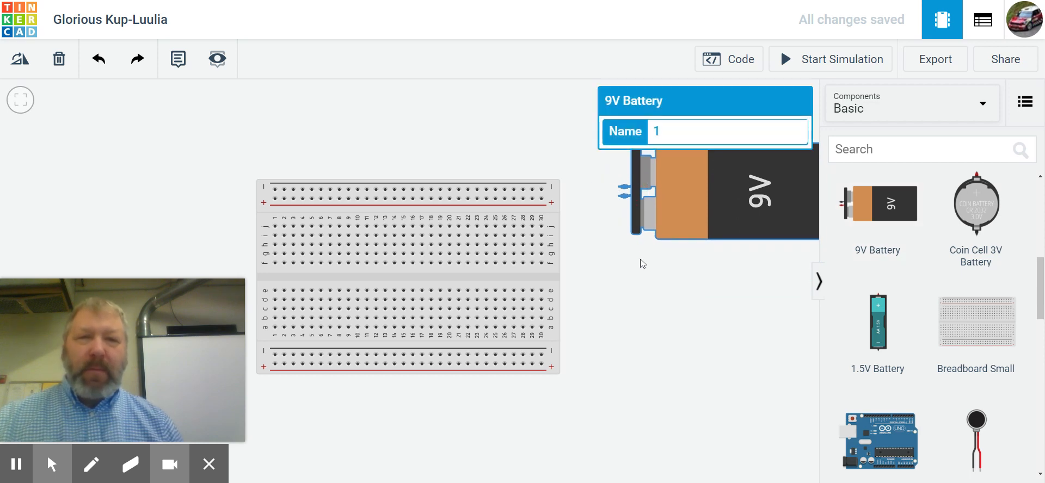
click(619, 196)
click(541, 199)
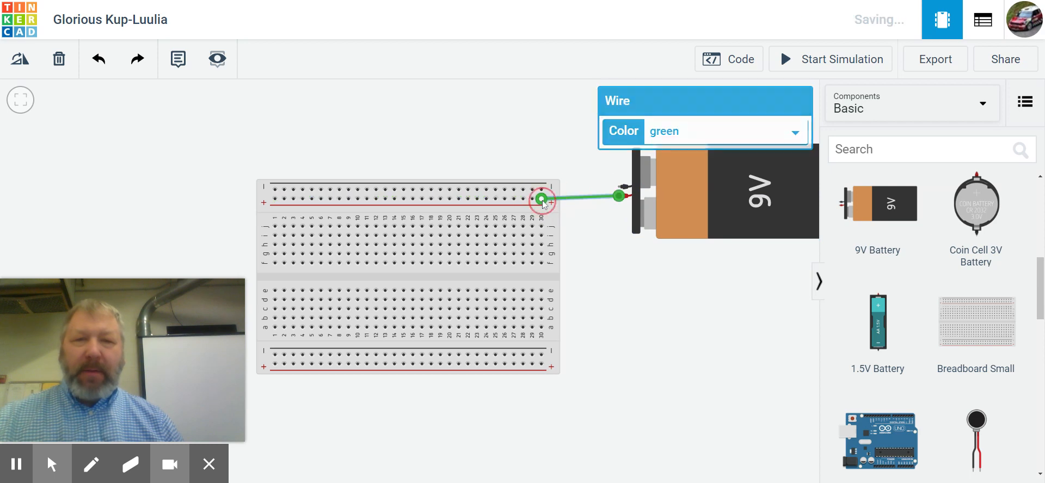
click(722, 135)
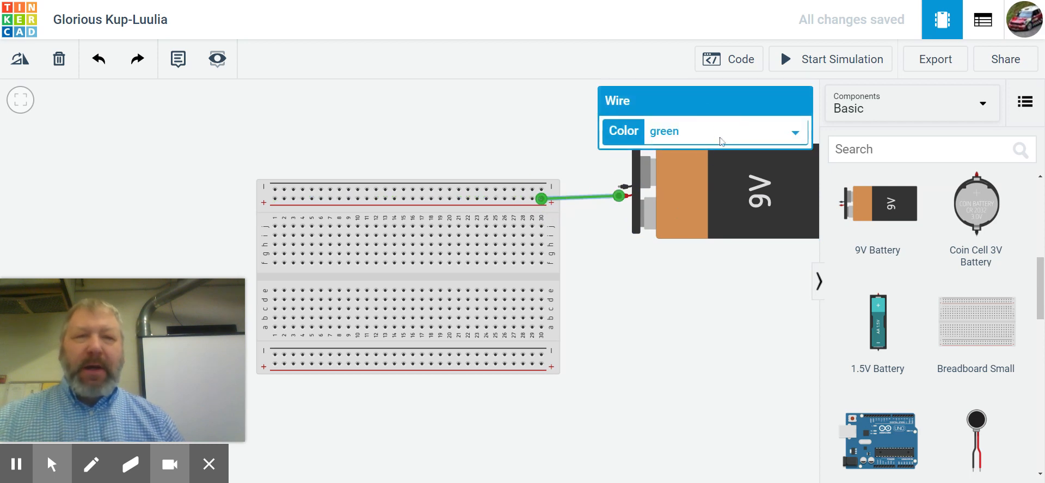
click(704, 284)
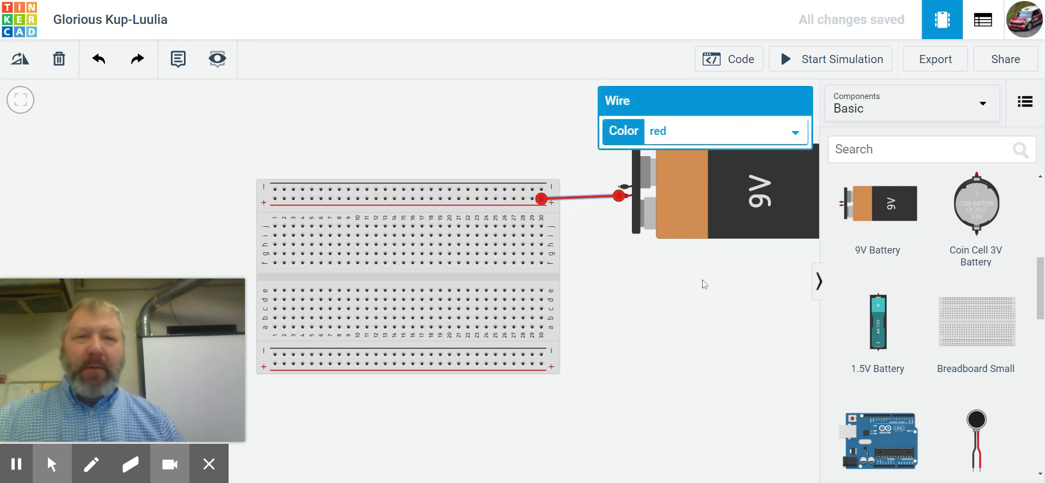
Connect the battery's negative terminal to the upper negative rail at column 30 with a black wire
click(619, 187)
click(541, 190)
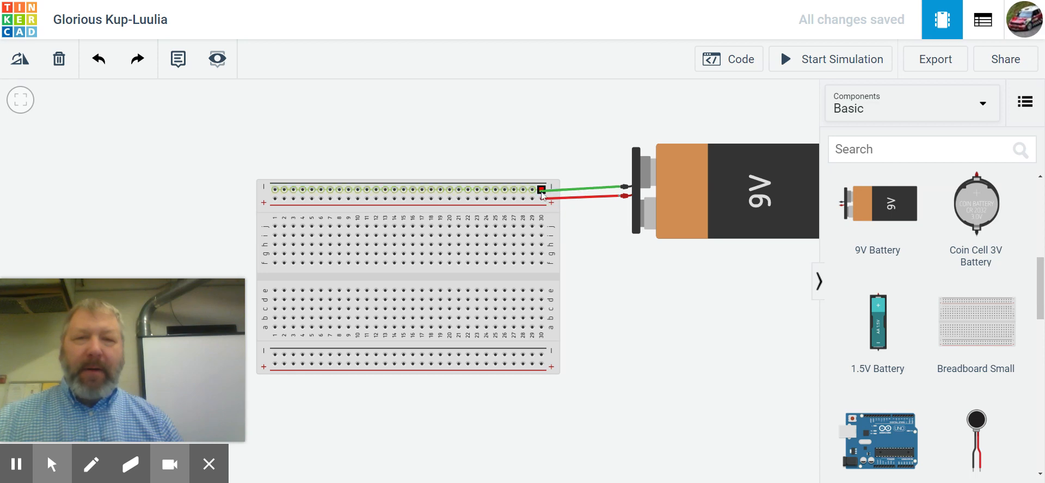
click(541, 190)
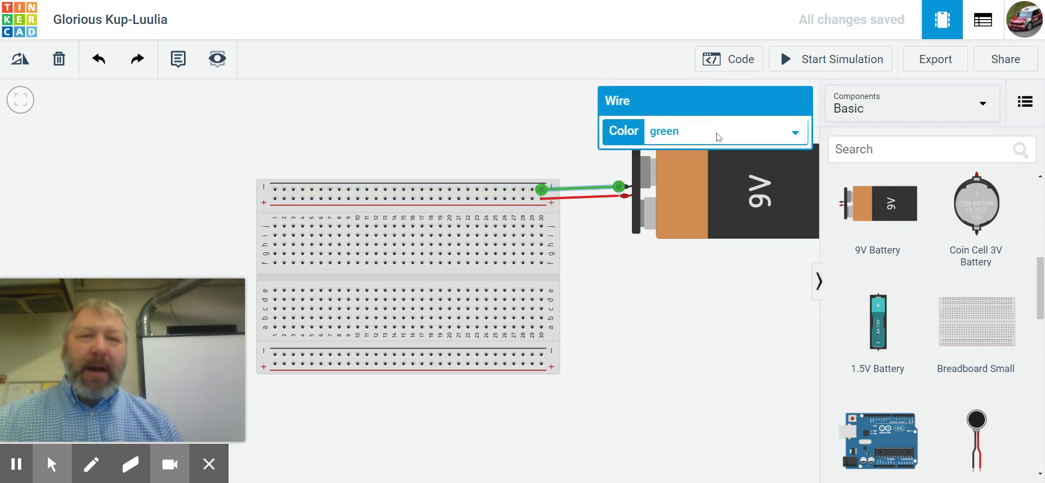
click(716, 148)
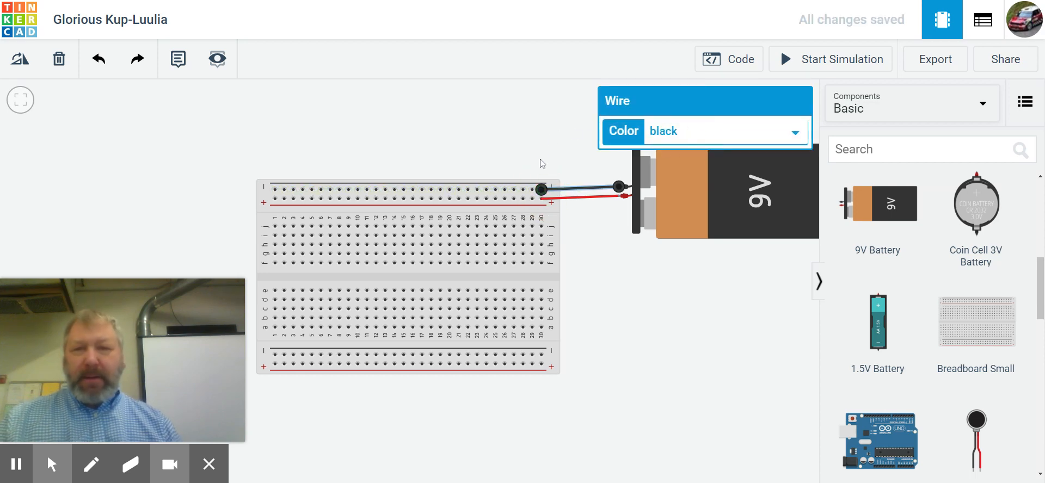
Place a red LED on the breadboard and rotate it so its legs point up into row h, columns 16 and 17
scroll(558, 229, down, 2)
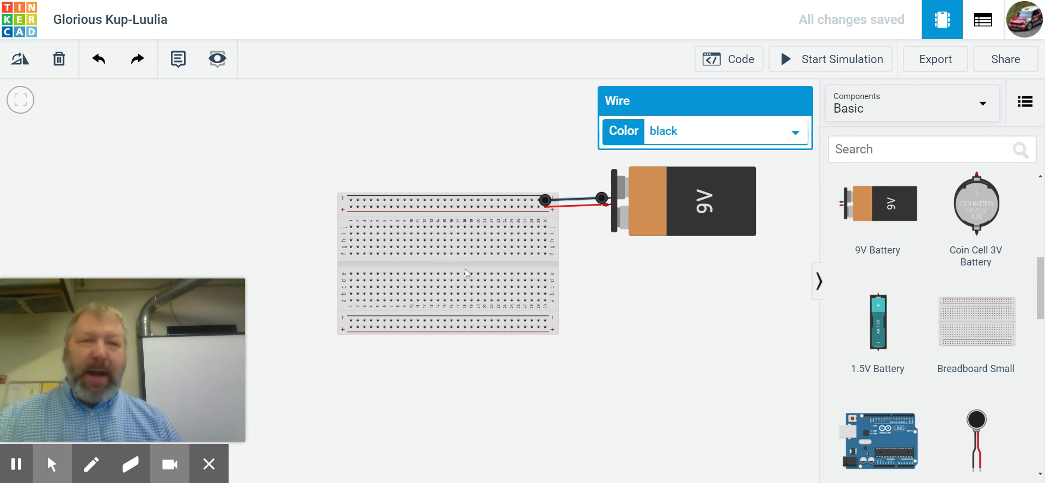
scroll(857, 299, down, 10)
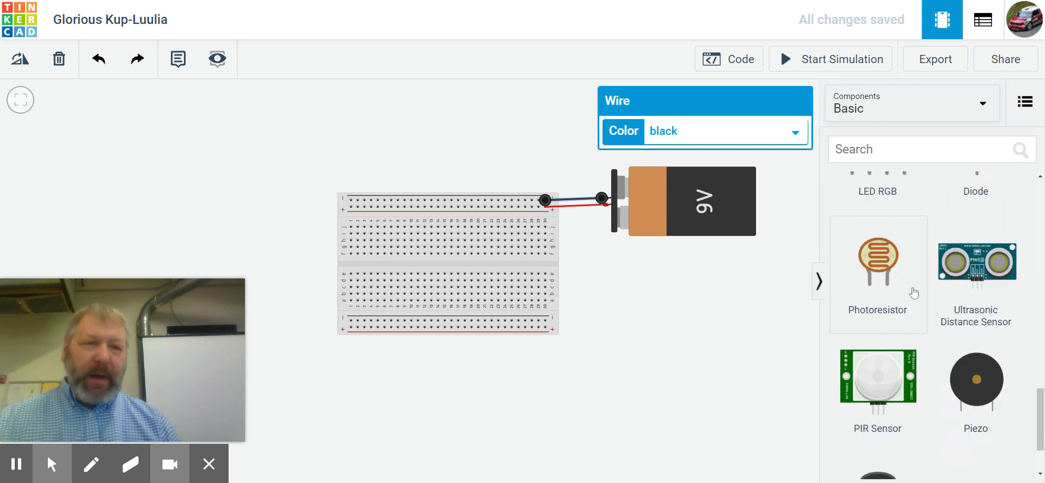
scroll(913, 293, up, 10)
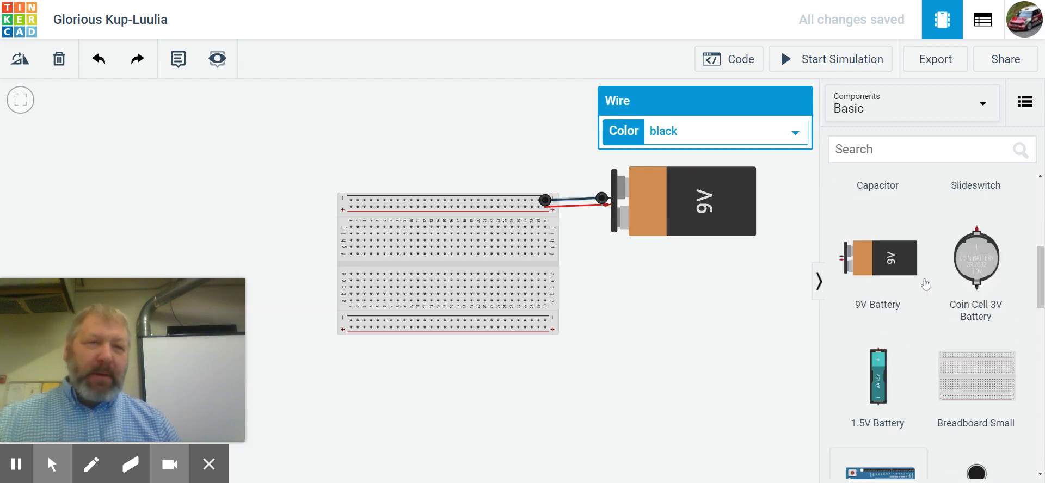
scroll(925, 284, up, 6)
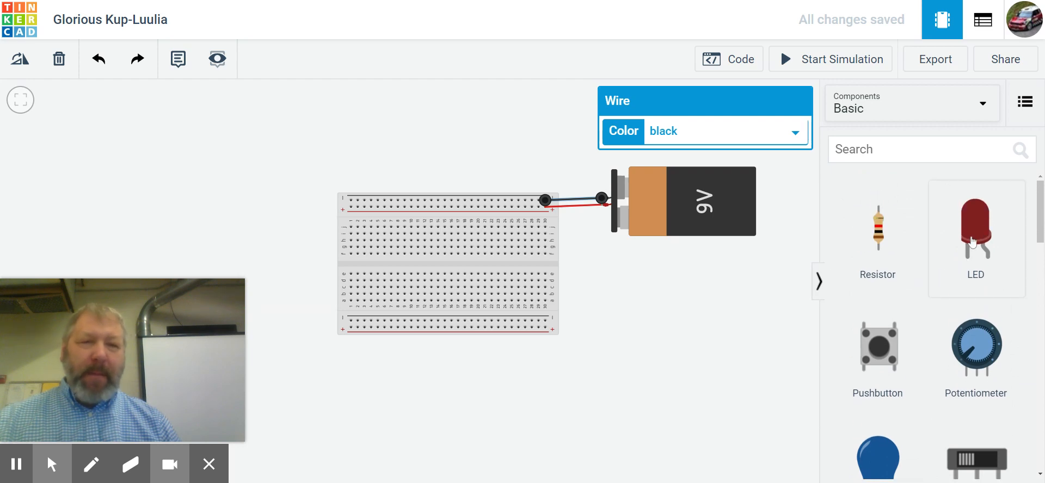
drag(973, 242, 455, 245)
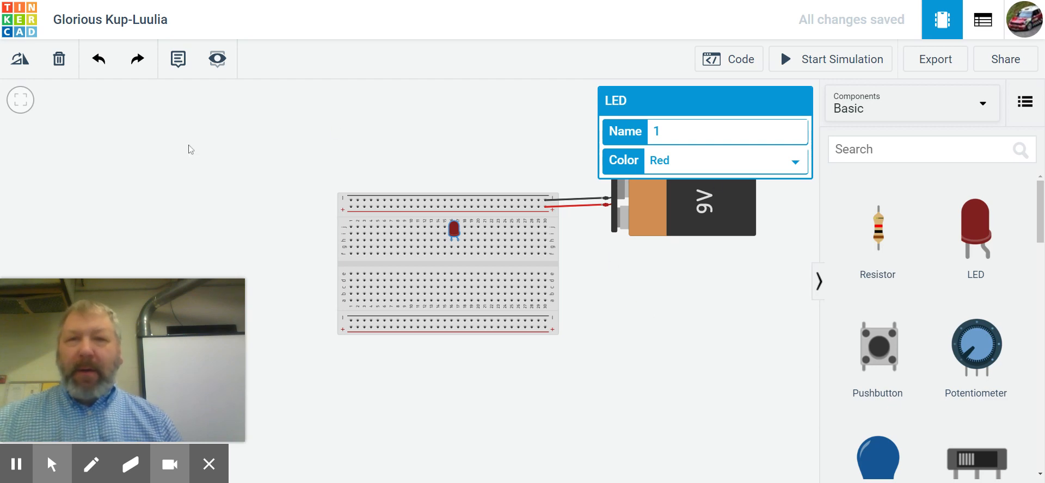
click(22, 58)
click(23, 60)
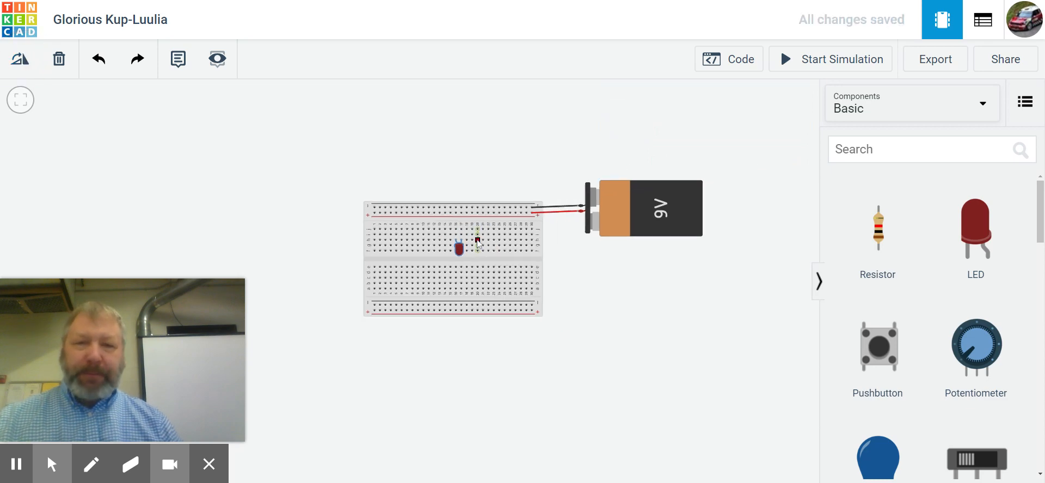
Connect the LED's cathode column to the upper negative rail with a black wire from the rail to hole j17
scroll(463, 234, up, 10)
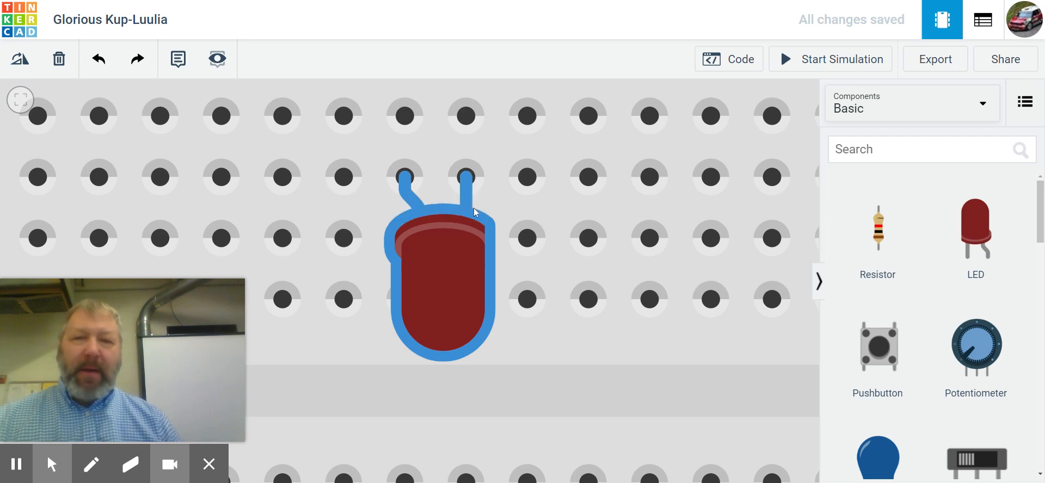
scroll(477, 212, down, 6)
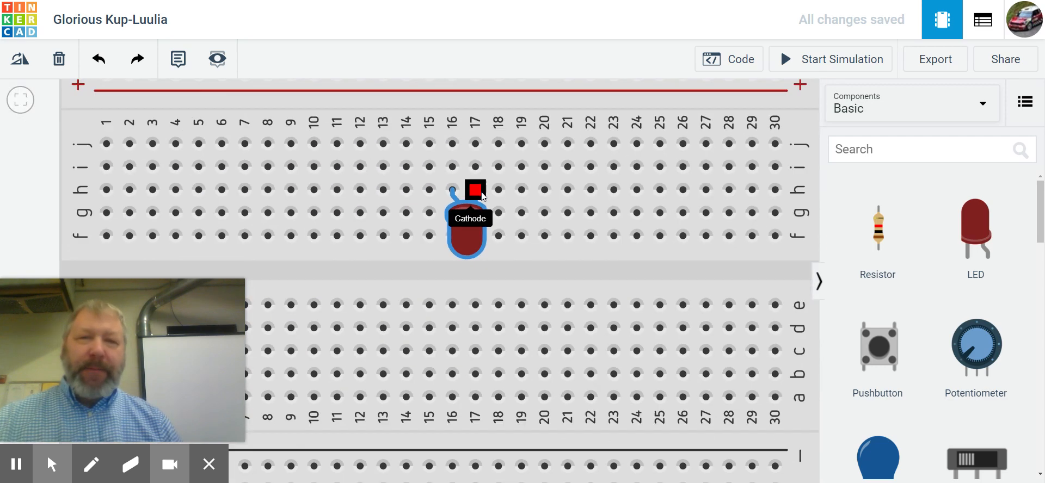
scroll(482, 195, down, 4)
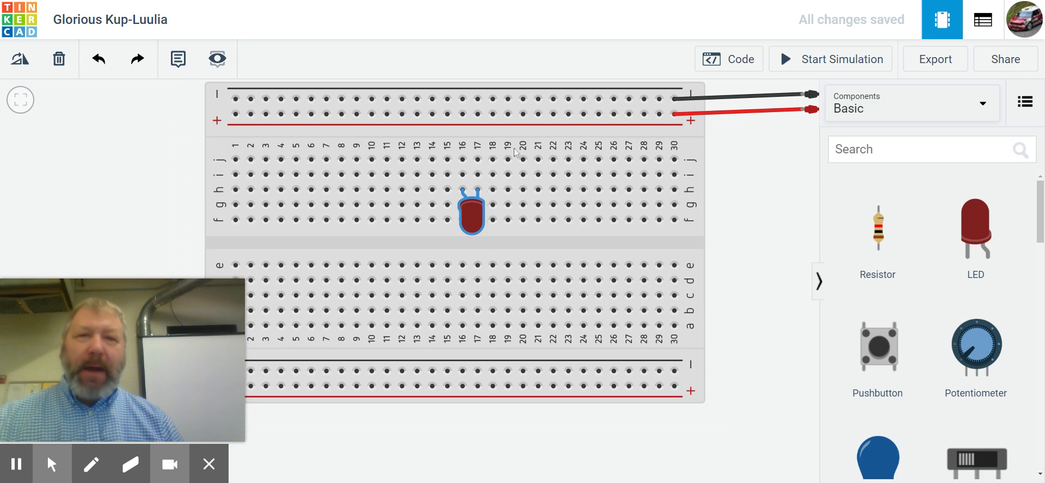
click(477, 98)
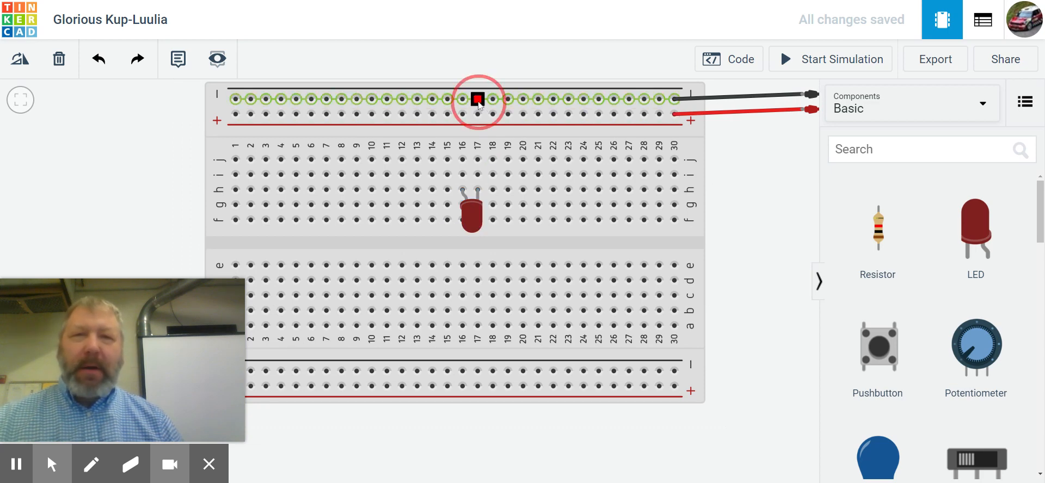
click(477, 159)
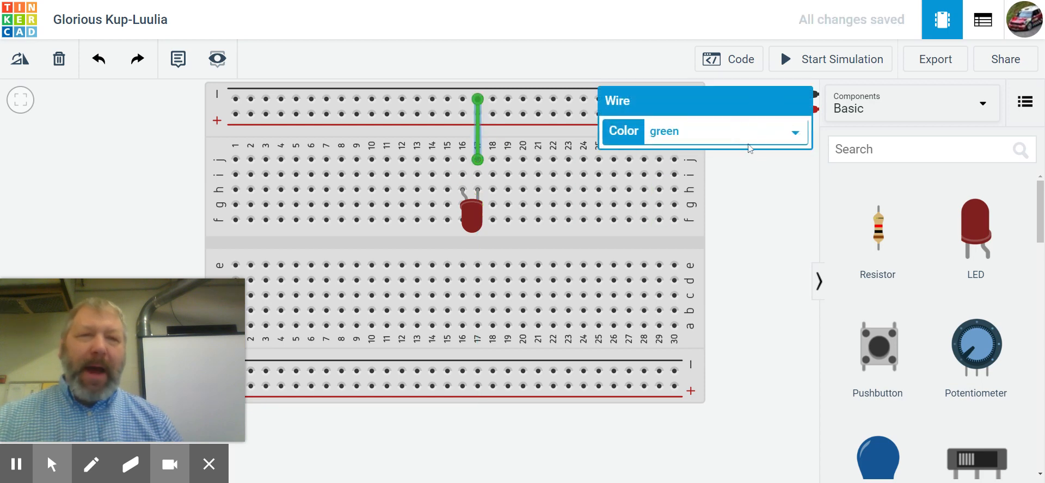
click(734, 169)
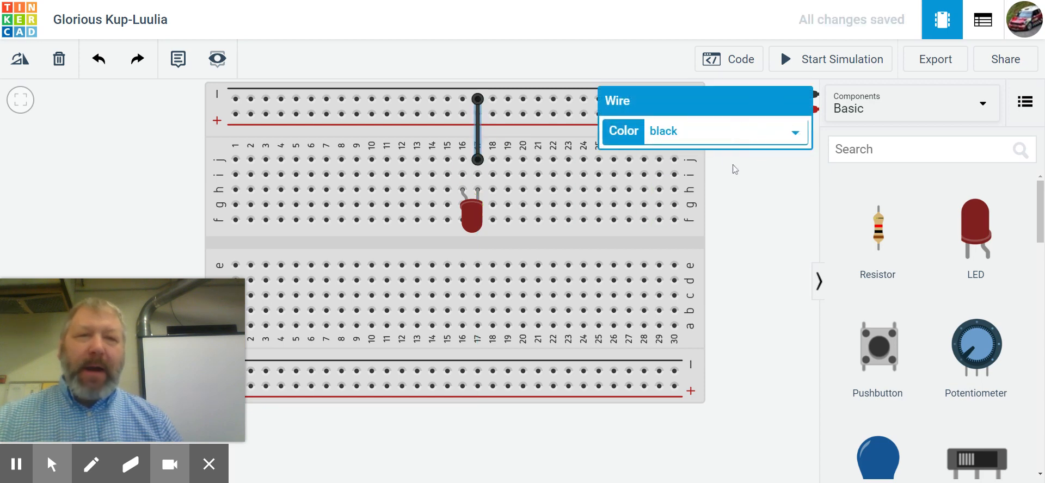
click(743, 195)
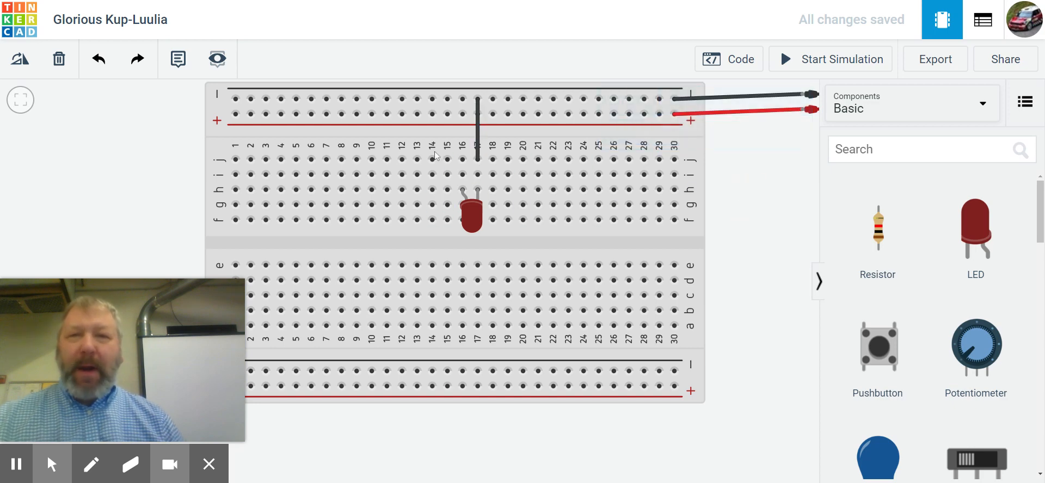
Connect the upper positive rail near column 15 to hole j16 with a red wire to feed the LED's anode
click(447, 114)
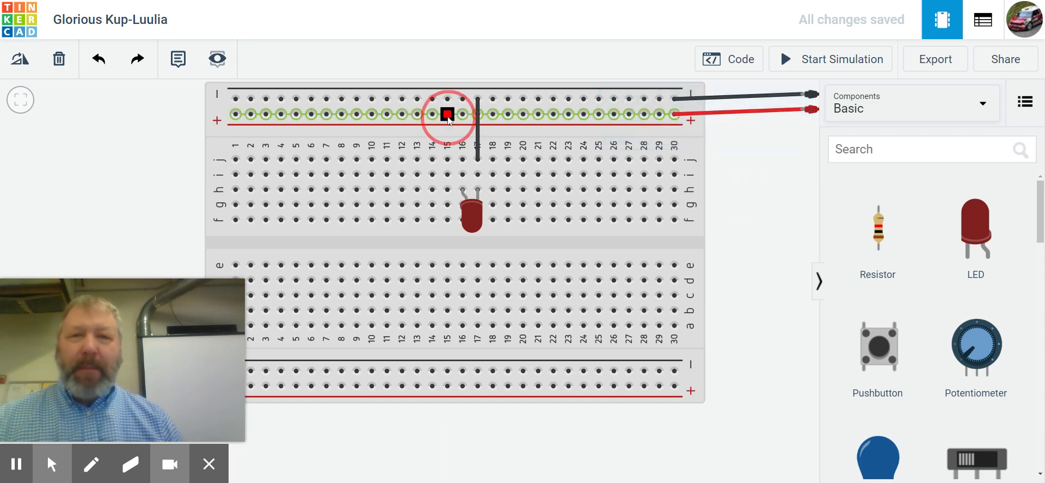
click(463, 160)
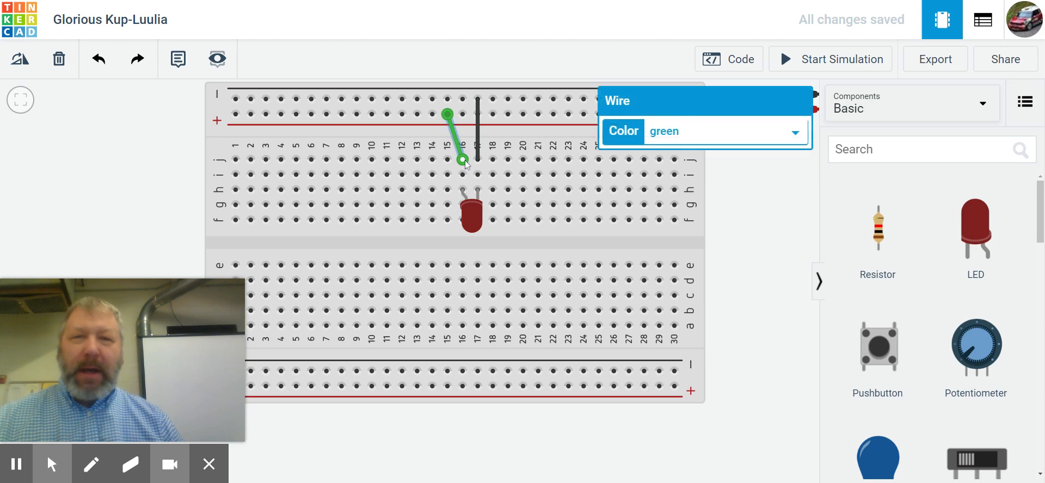
click(675, 132)
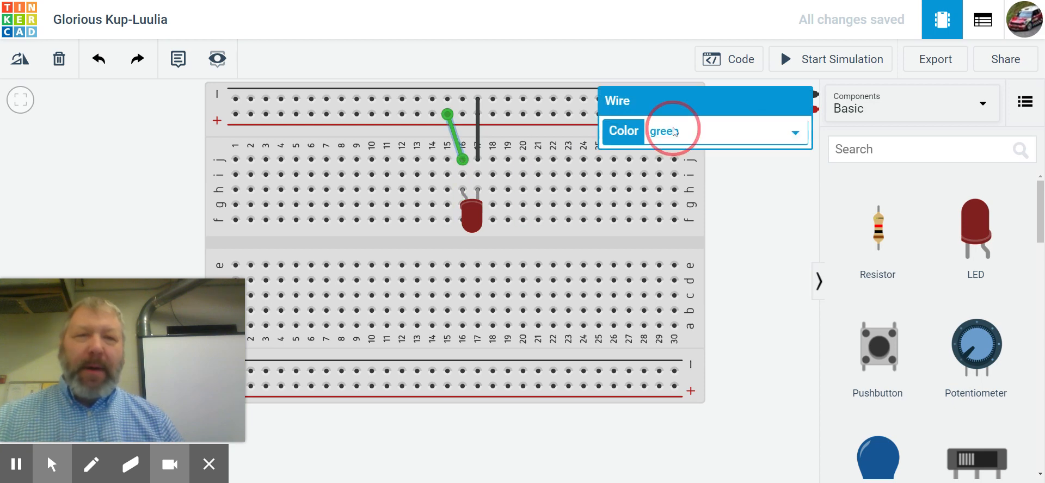
click(705, 158)
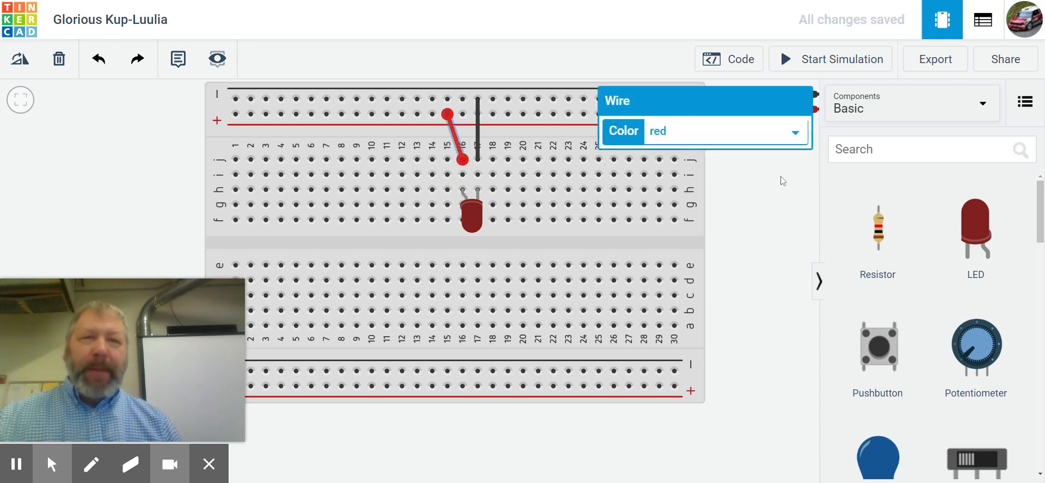
Run the simulation to check how the LED behaves without a resistor, and stop it
click(811, 64)
mouse_move(471, 223)
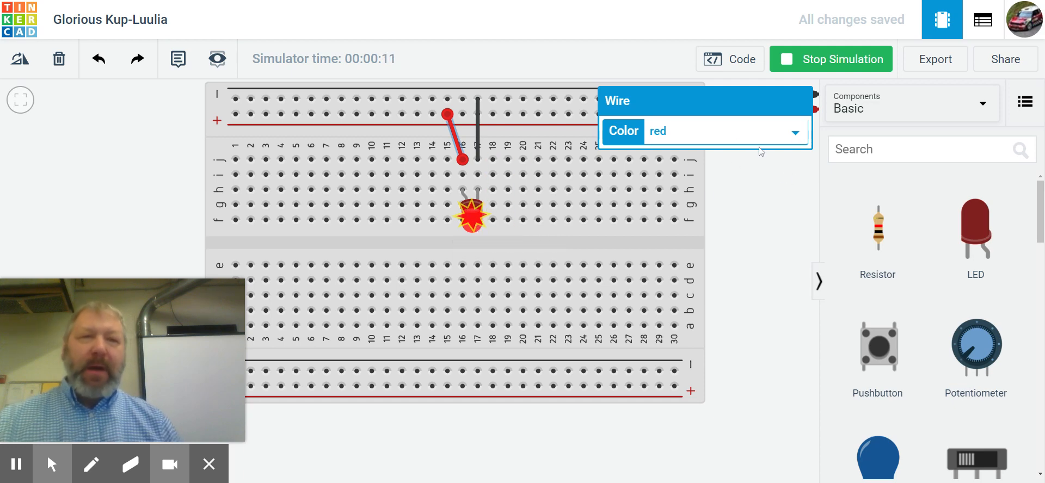
click(830, 59)
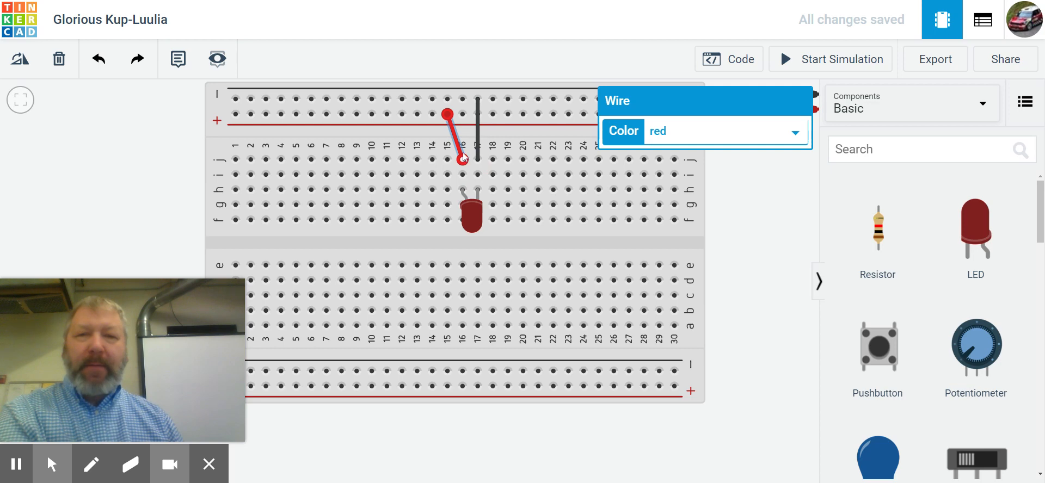
Delete the red wire at the LED's anode and place a vertical 1 kΩ resistor over breadboard column 10
key(Delete)
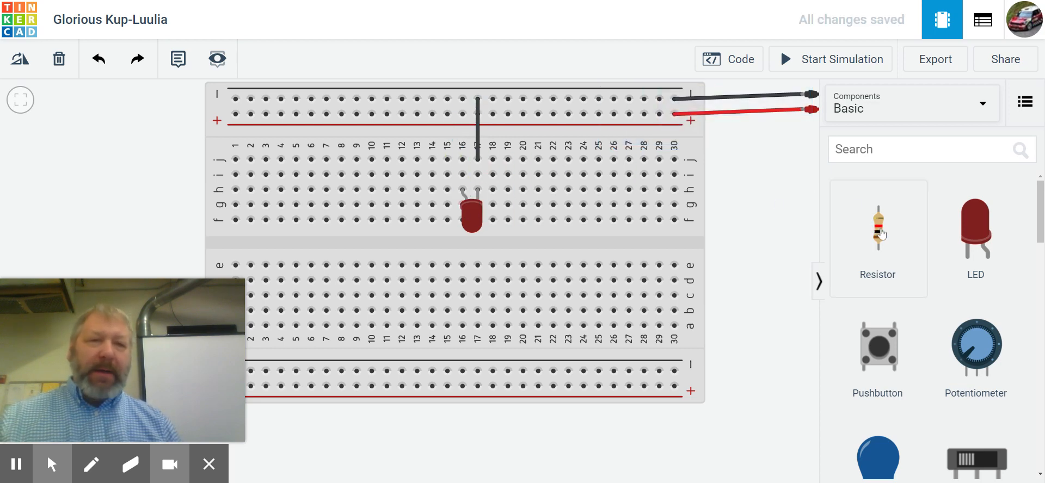
drag(880, 234, 375, 157)
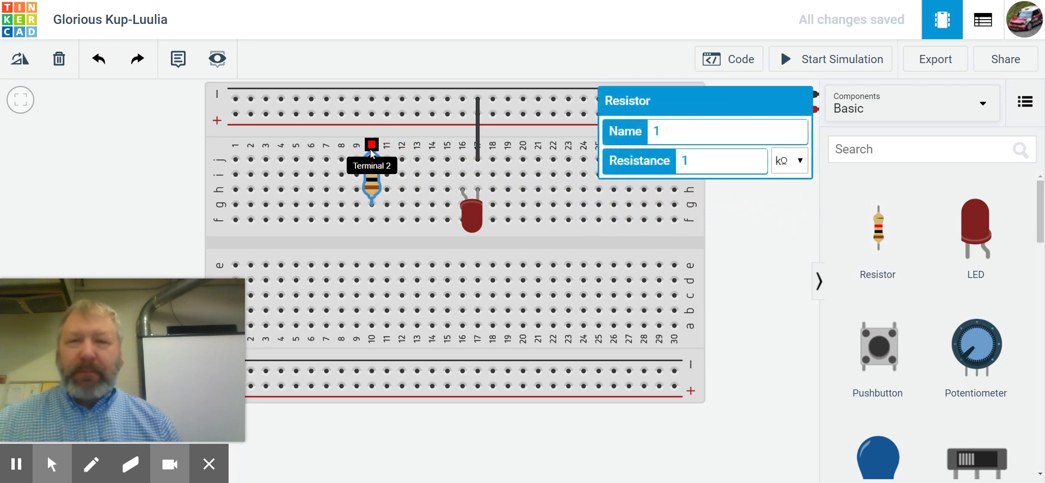
click(372, 152)
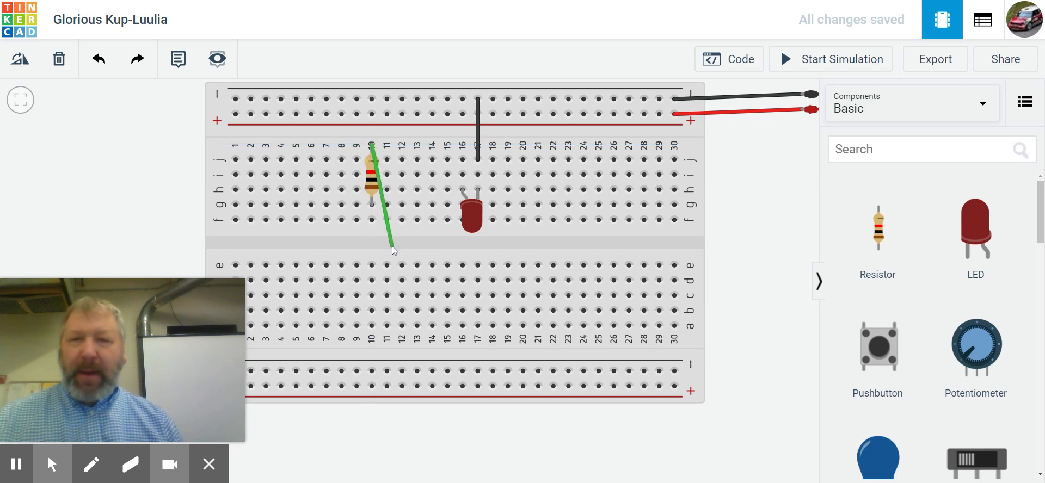
key(Escape)
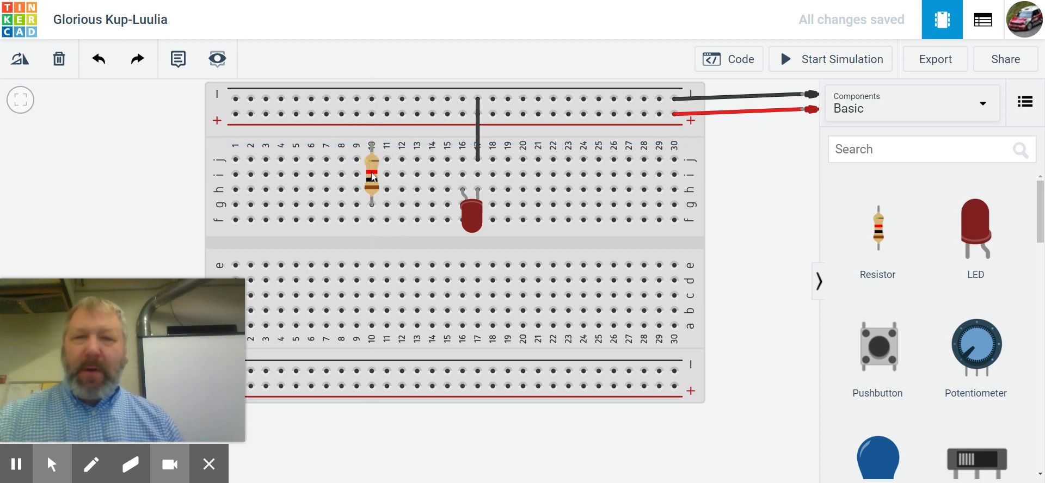
Rotate the resistor to horizontal so its leads sit in holes i8 and i12 of the breadboard
click(372, 177)
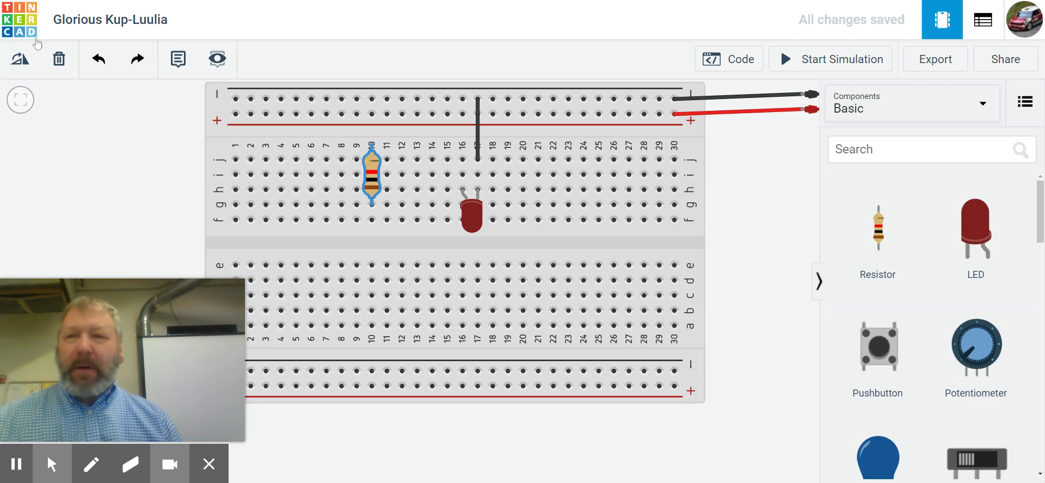
click(20, 61)
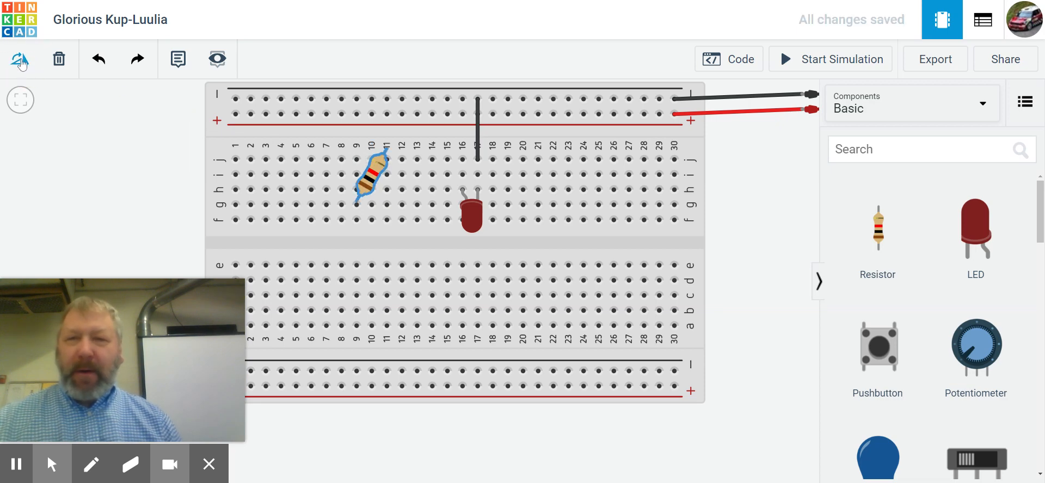
click(20, 61)
click(20, 61)
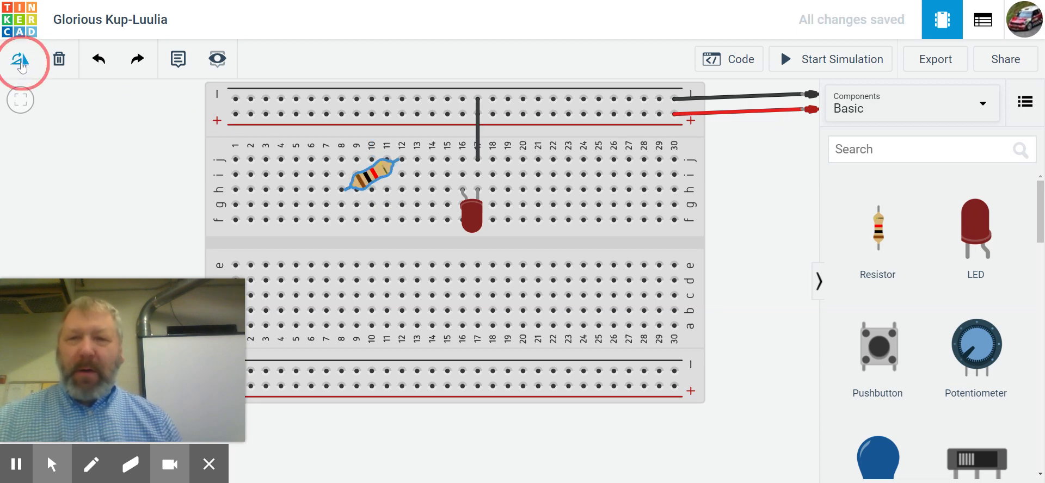
click(21, 65)
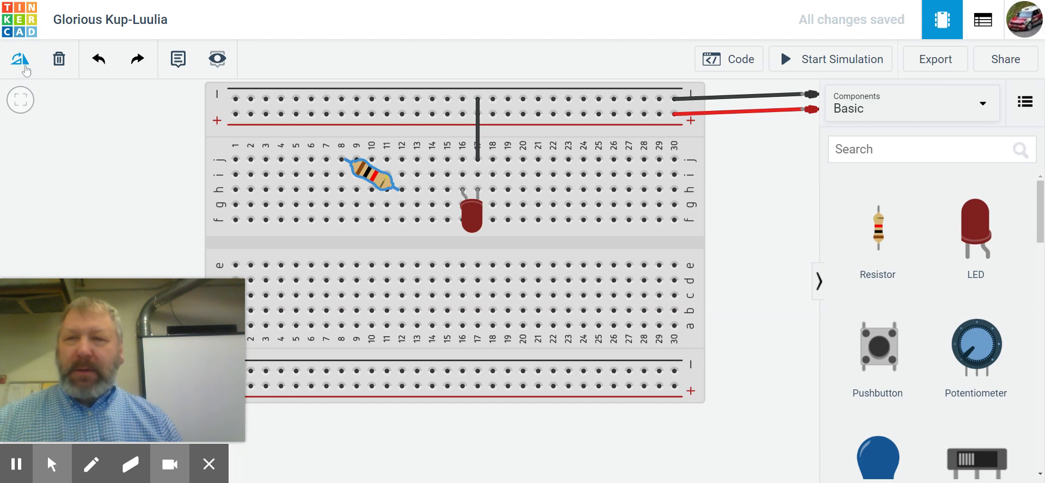
click(106, 70)
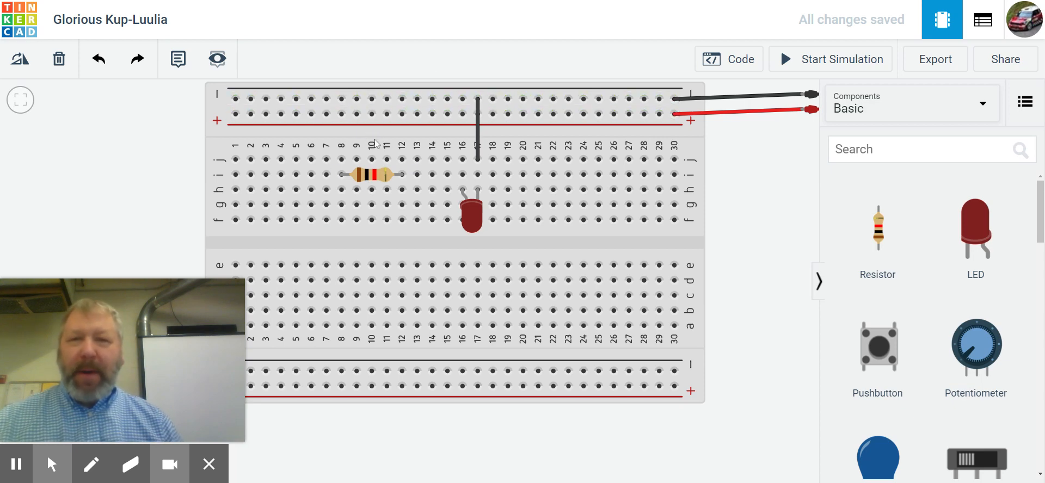
Wire the upper positive rail to hole j8 at the resistor, and hole j12 to hole j16 at the LED's anode column
click(341, 114)
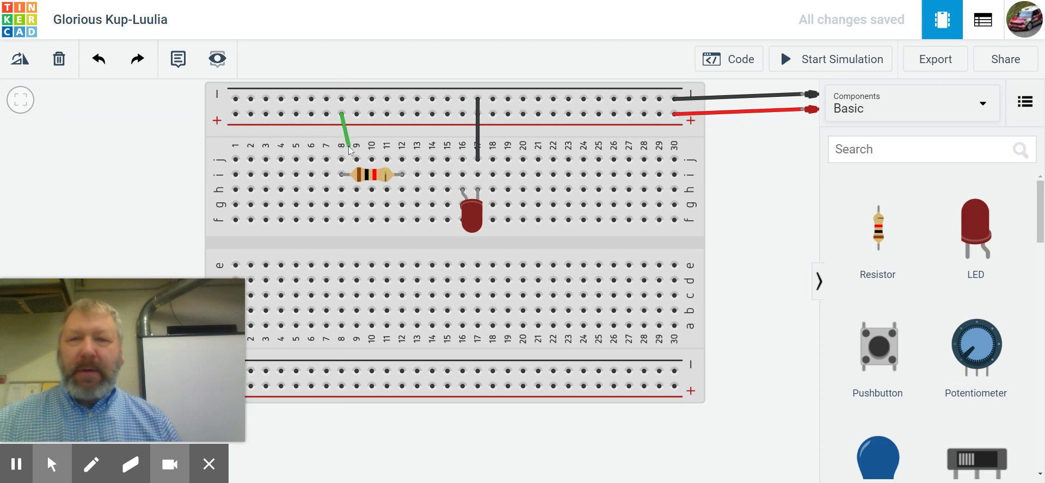
click(342, 159)
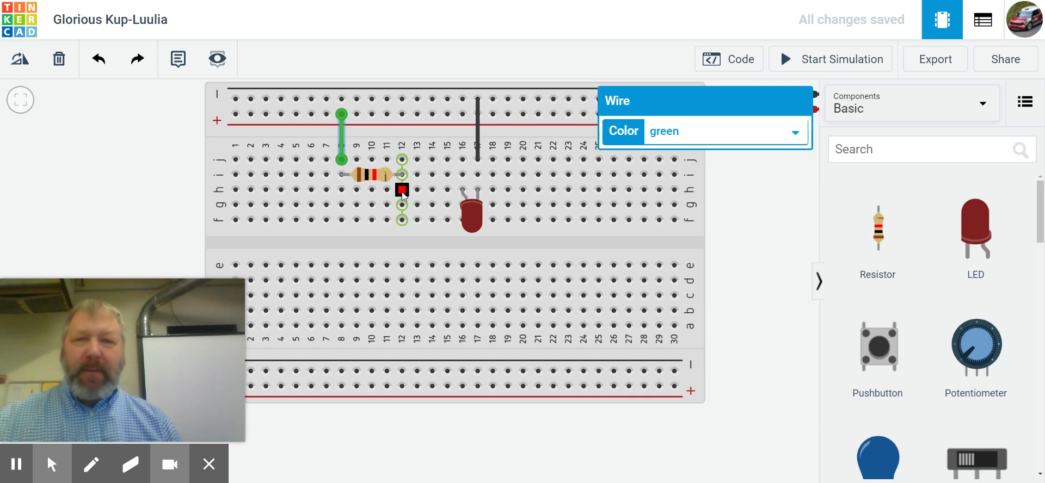
click(401, 159)
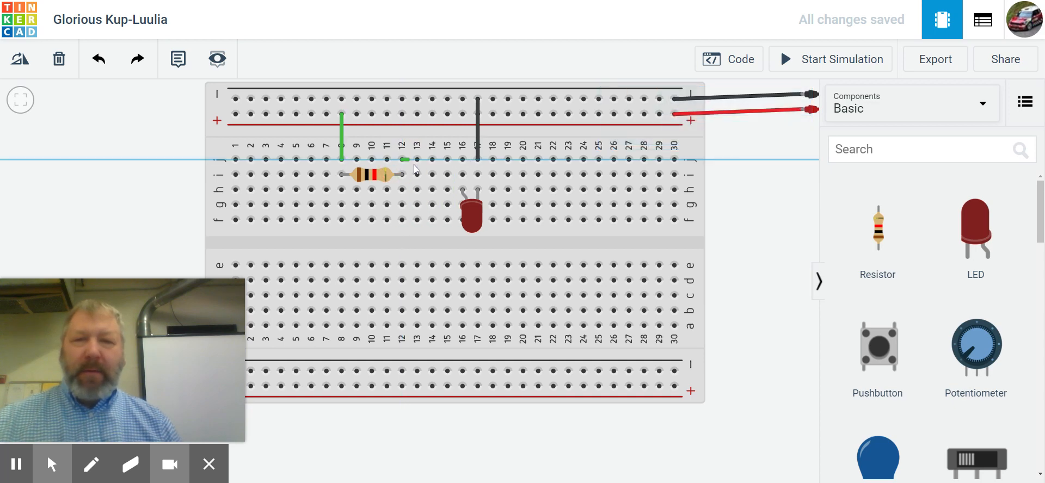
click(463, 159)
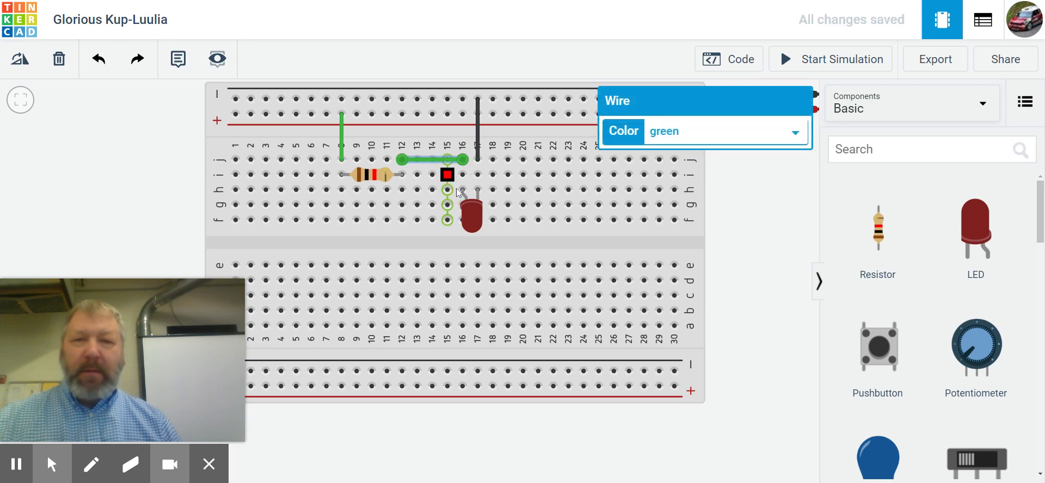
Change the colour of both green wires, j12 to j16 and positive rail to j8, to red
click(693, 146)
click(681, 164)
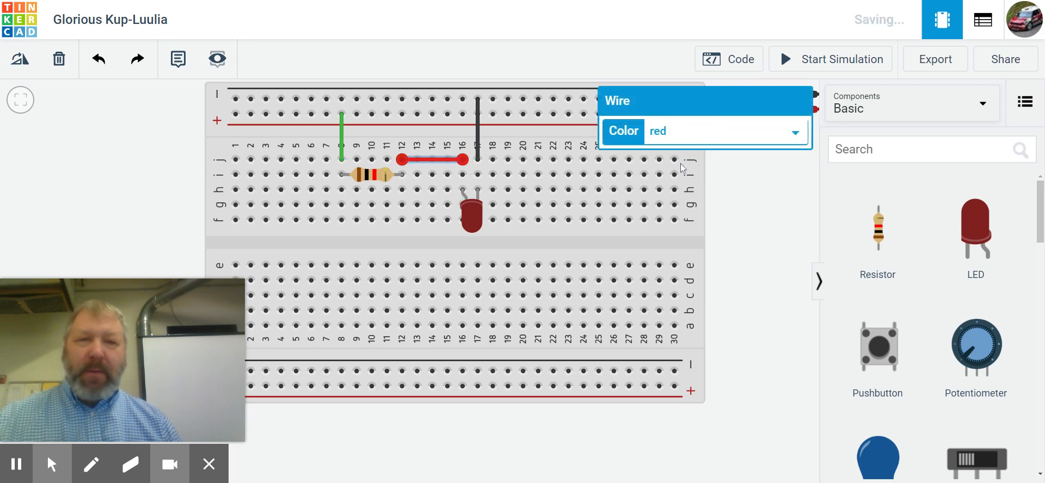
click(343, 143)
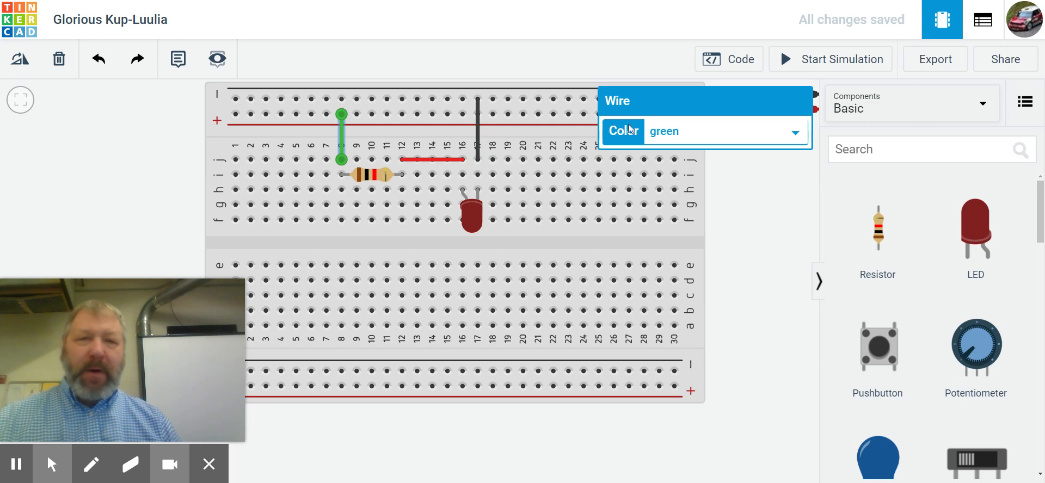
click(664, 130)
click(675, 160)
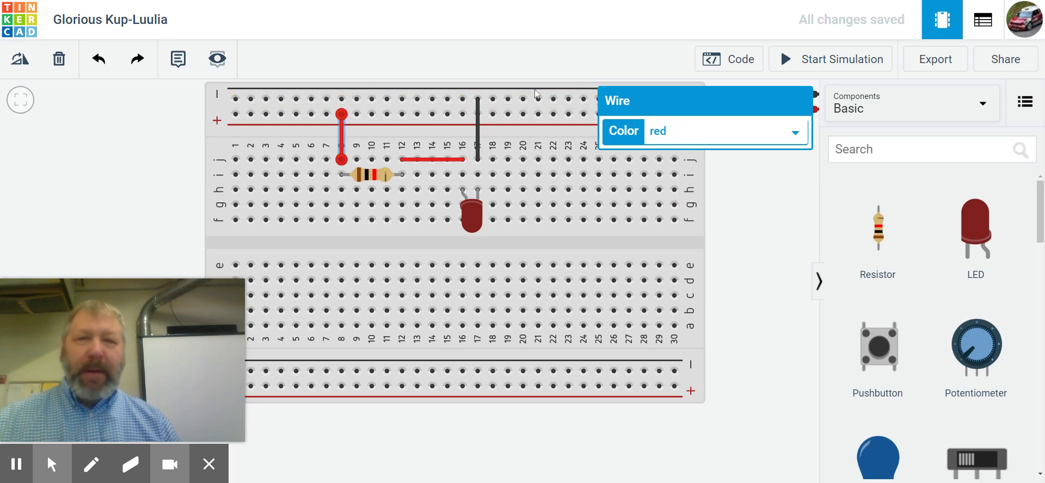
click(765, 163)
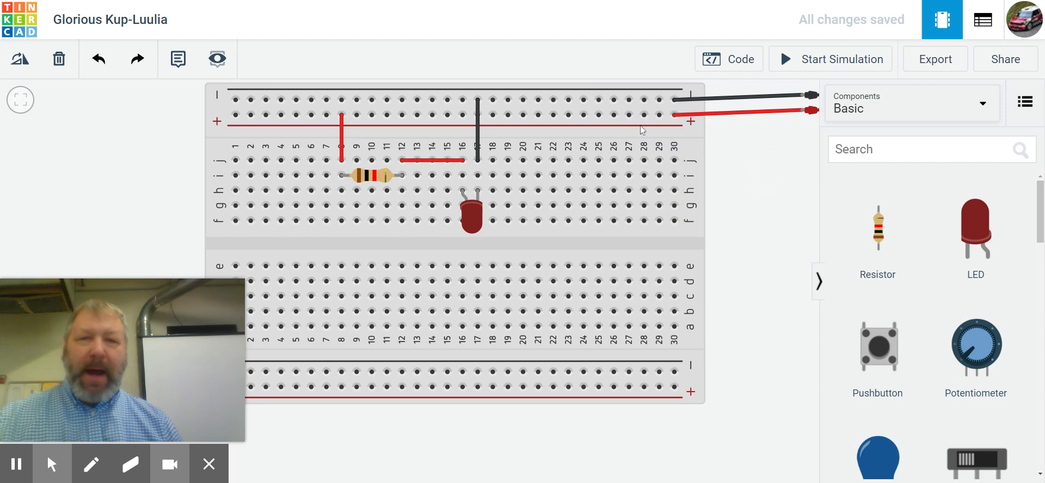
Run and stop the simulation to check the LED with the resistor in place, and inspect the resistor's resistance setting
click(808, 64)
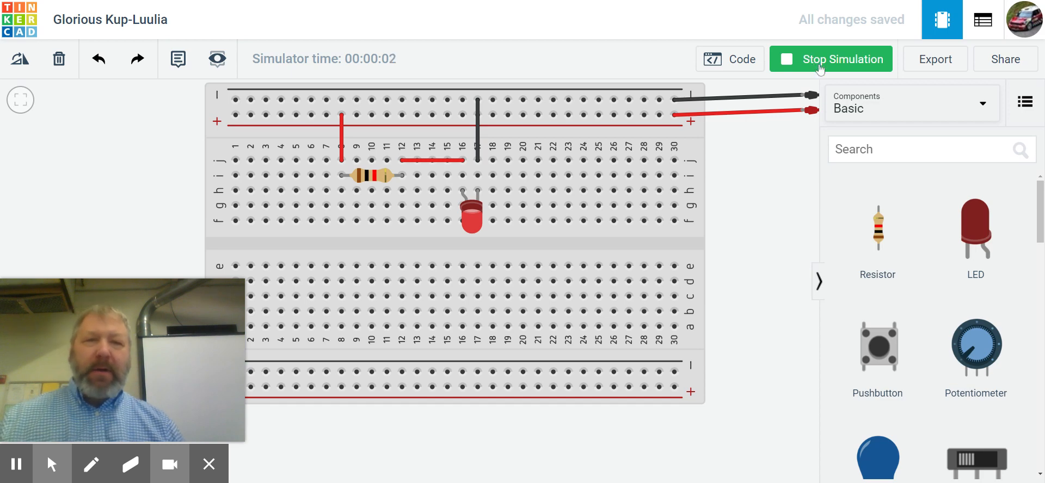
click(820, 68)
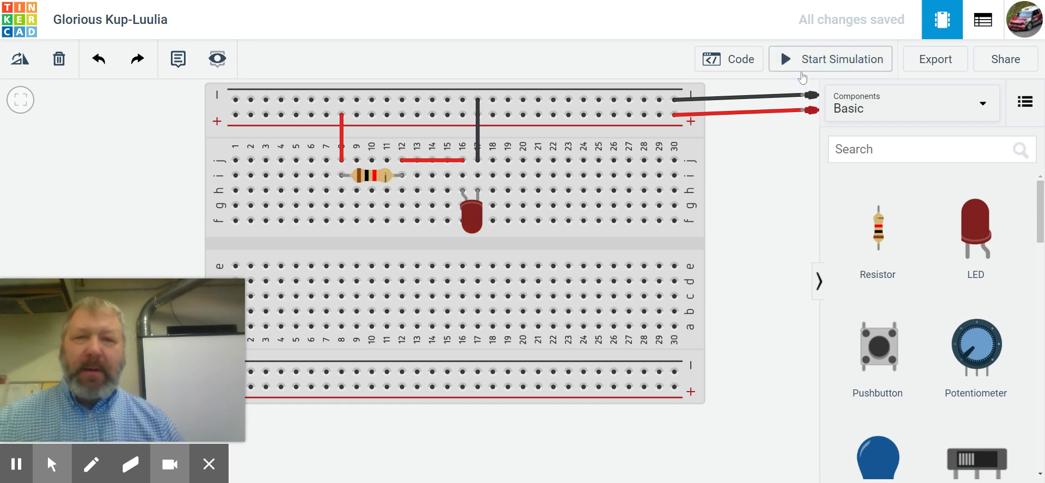
click(374, 176)
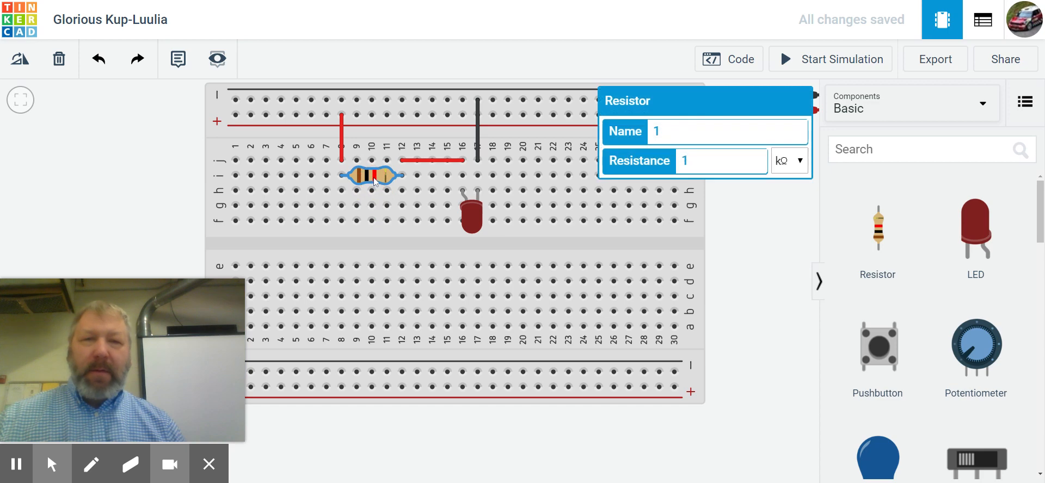
click(763, 213)
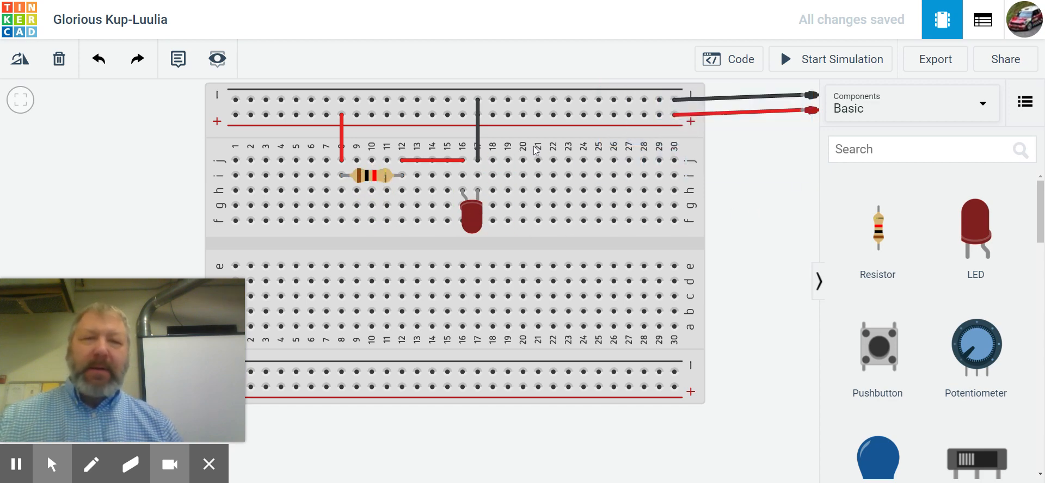